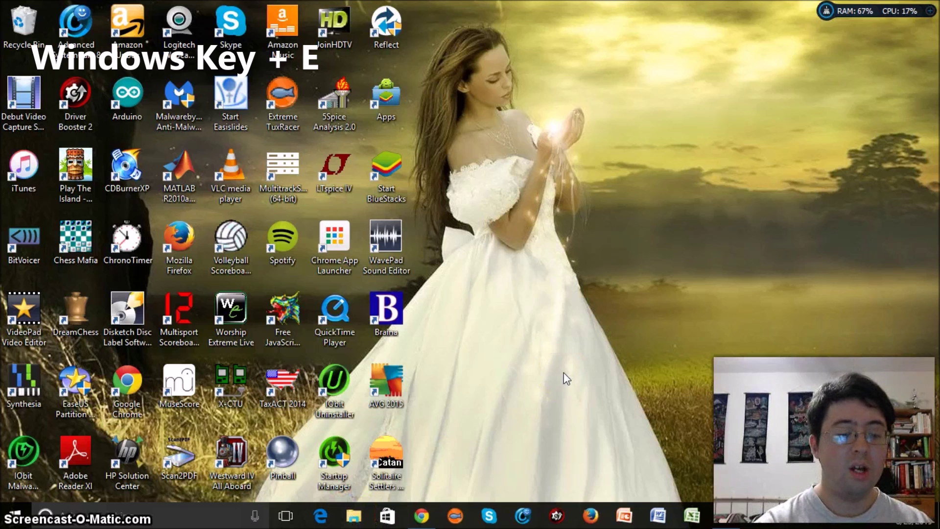
- Open a new File Explorer window, reposition it, and go to the DATA (E:) drive
key("super+e")
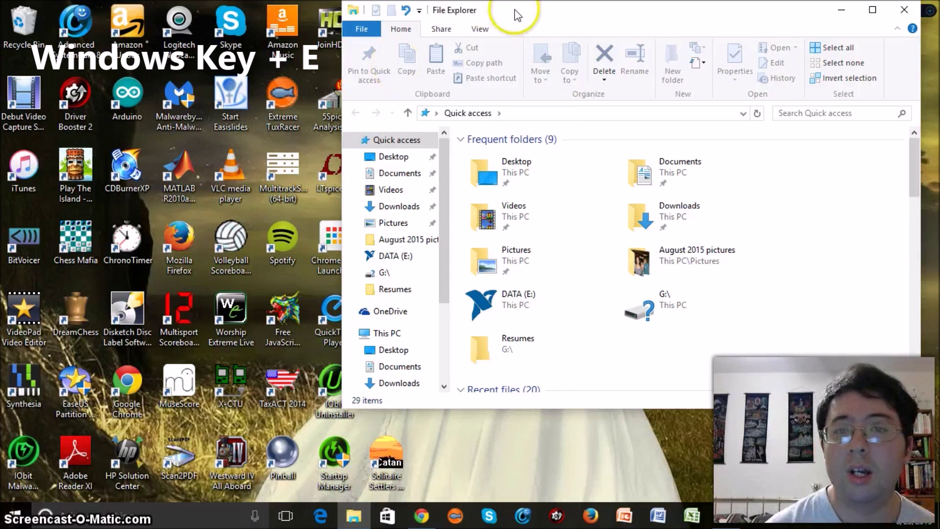
left_click_drag(490, 11, 468, 57)
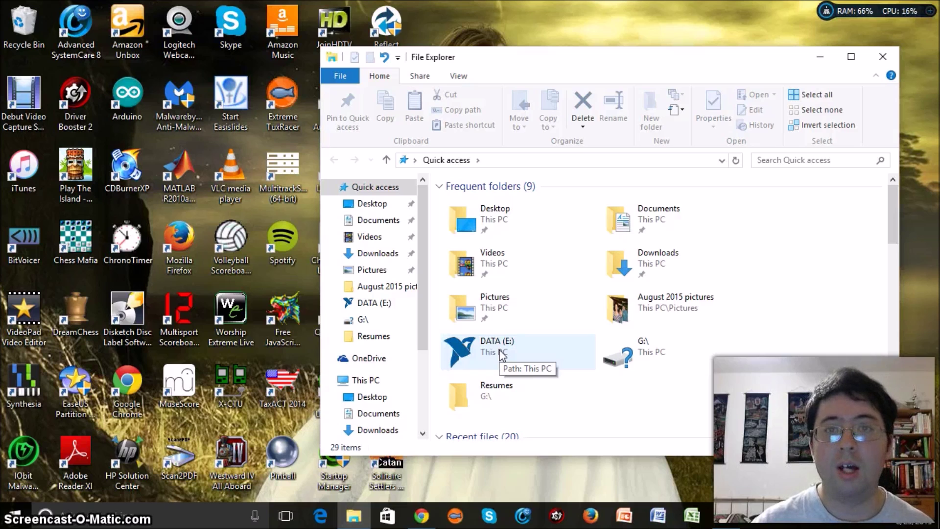
double_click(502, 354)
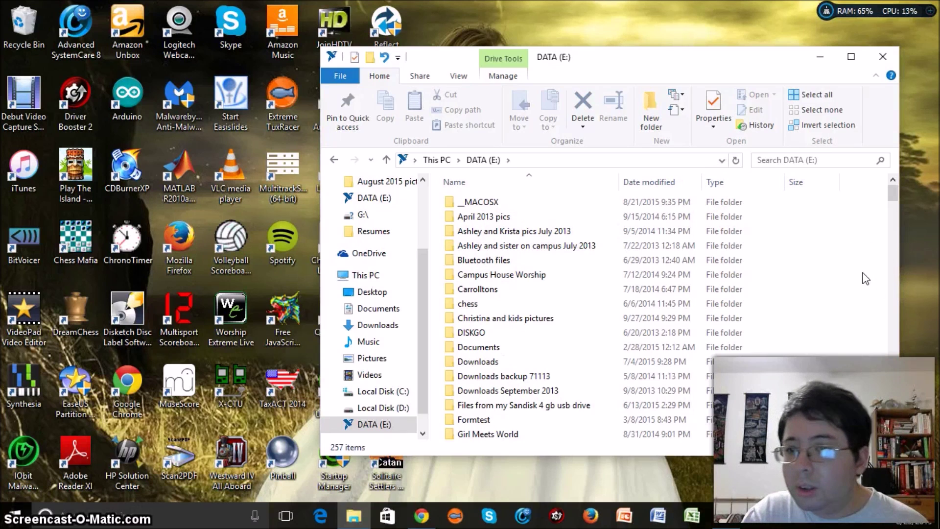
- Create a compressed zipped folder named 'August 2015 stuff' on DATA (E:) and open it
right_click(760, 274)
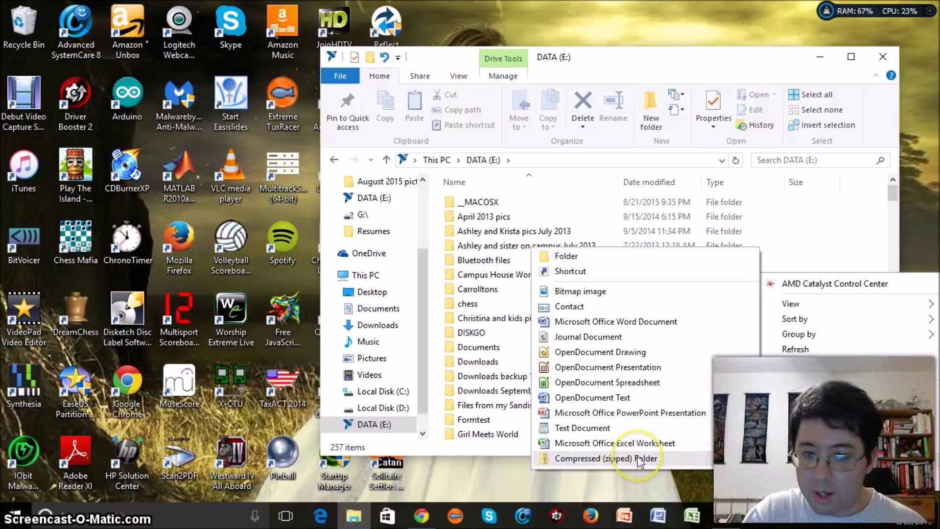
left_click(638, 458)
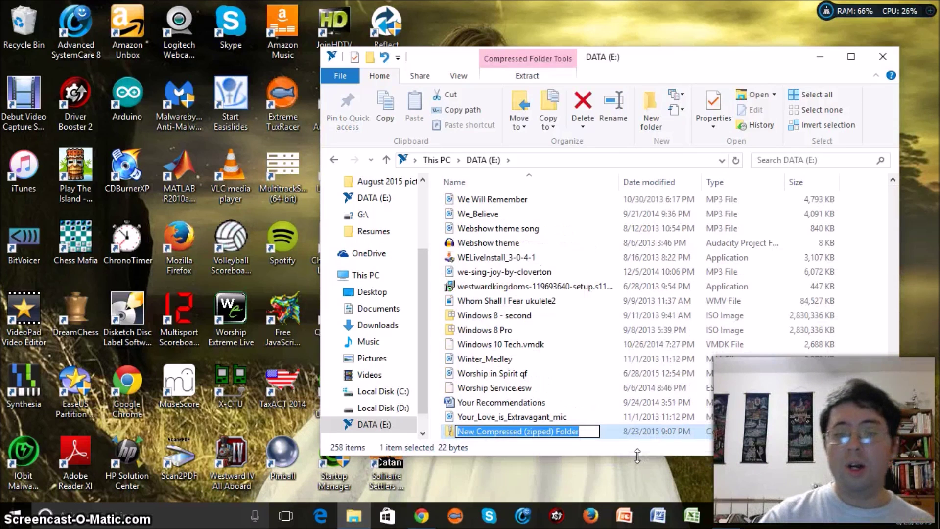
type("Au")
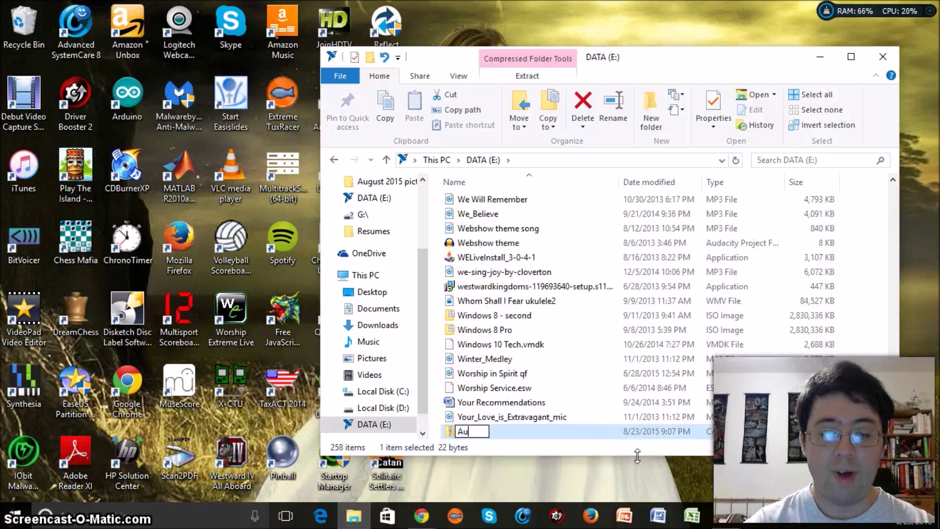
type("gust 201")
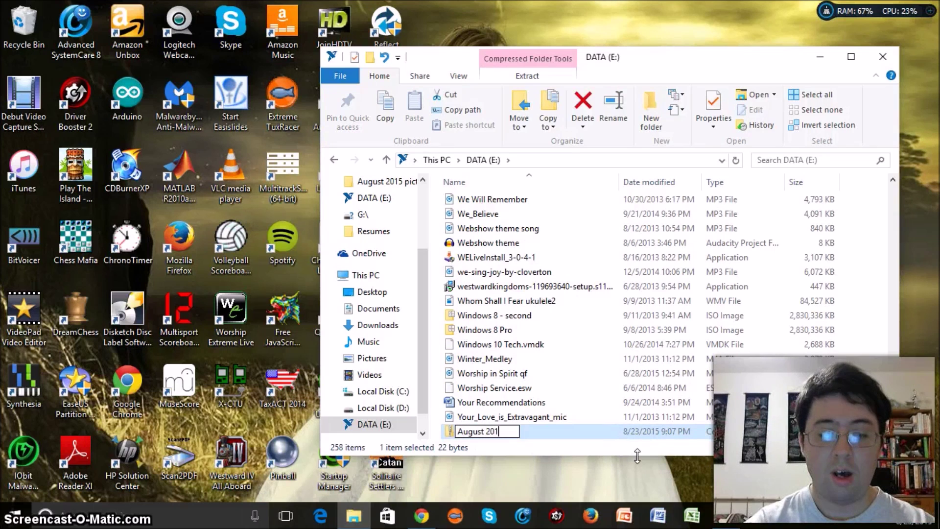
type("5")
type(" st")
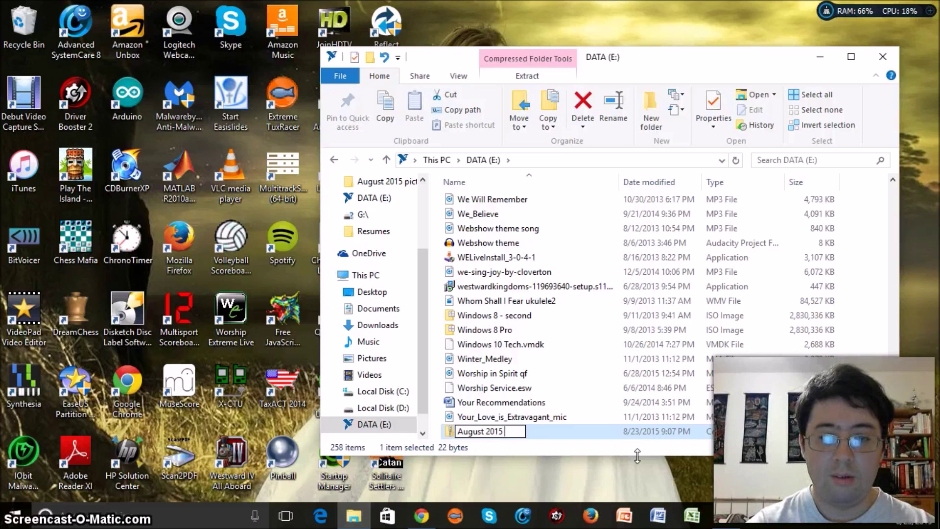
type("uff")
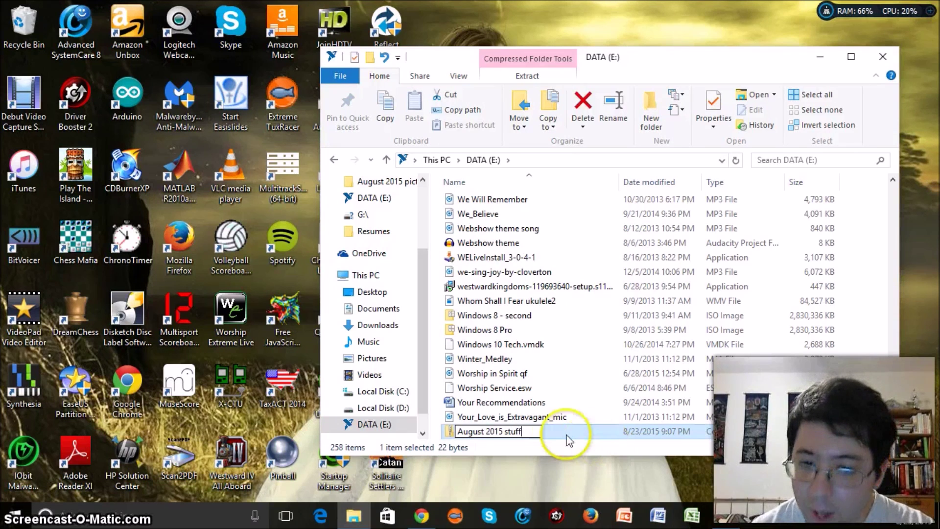
left_click(559, 437)
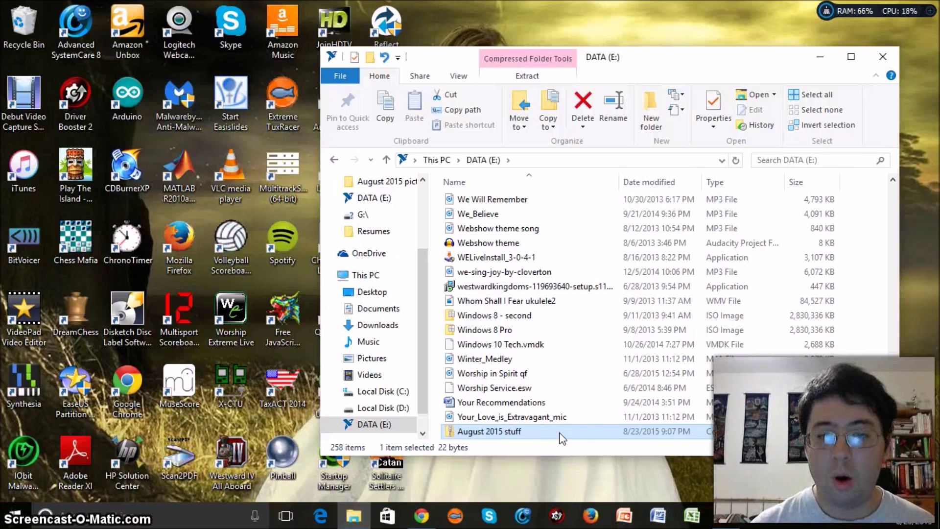
double_click(559, 434)
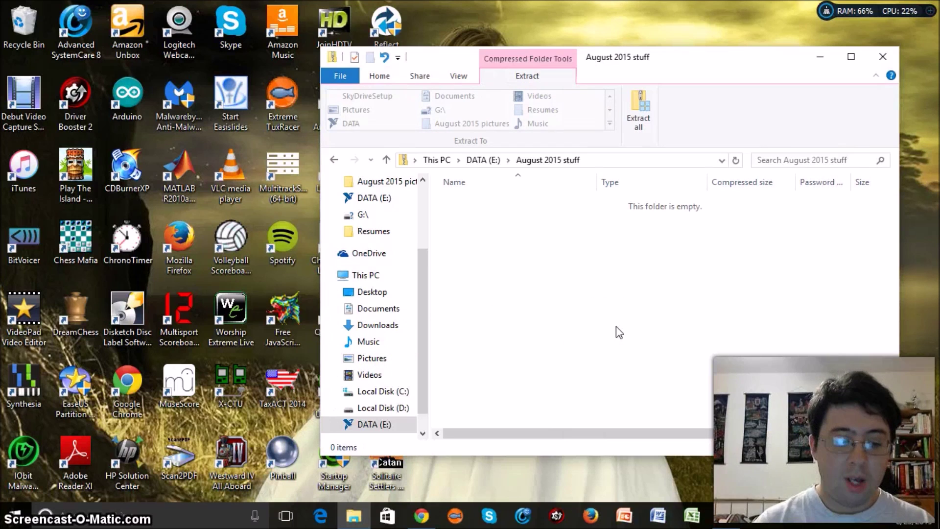
- Open a second Explorer window and snap it left, with the zip folder snapped right
key("super+e")
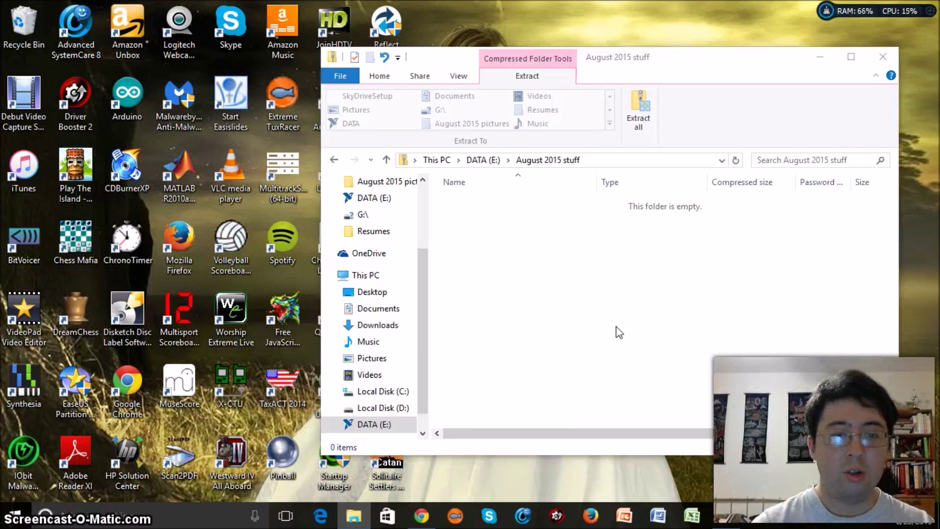
left_click(570, 83)
left_click_drag(570, 88, 158, 76)
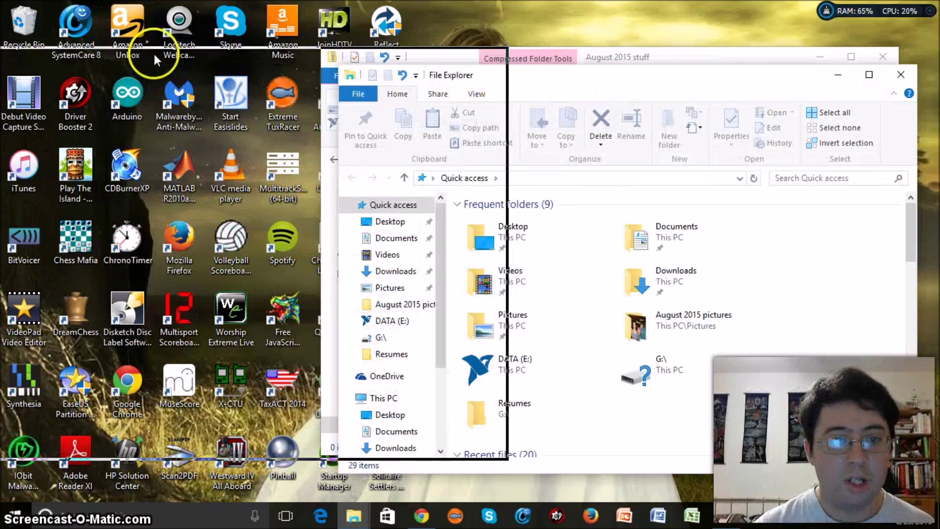
left_click_drag(610, 68, 932, 29)
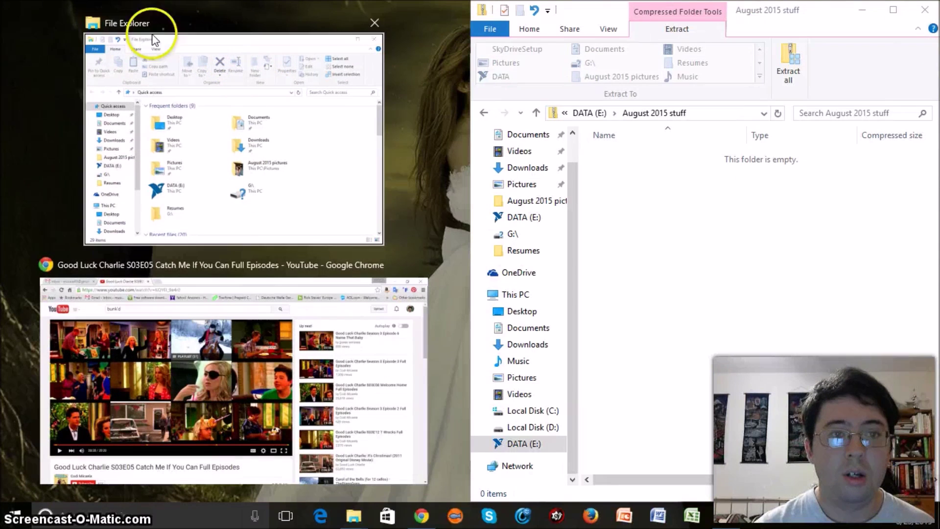
left_click(193, 83)
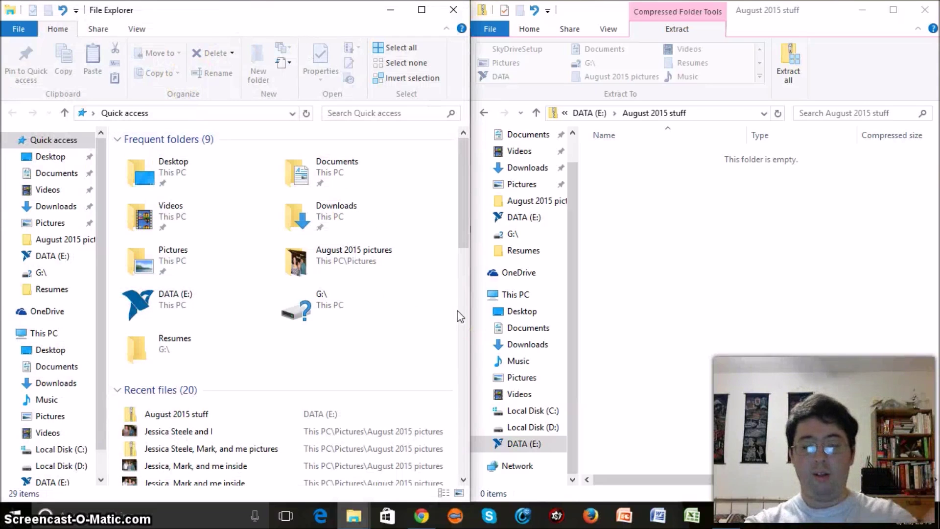
- Browse the Music library in the left Explorer window
left_click(345, 274)
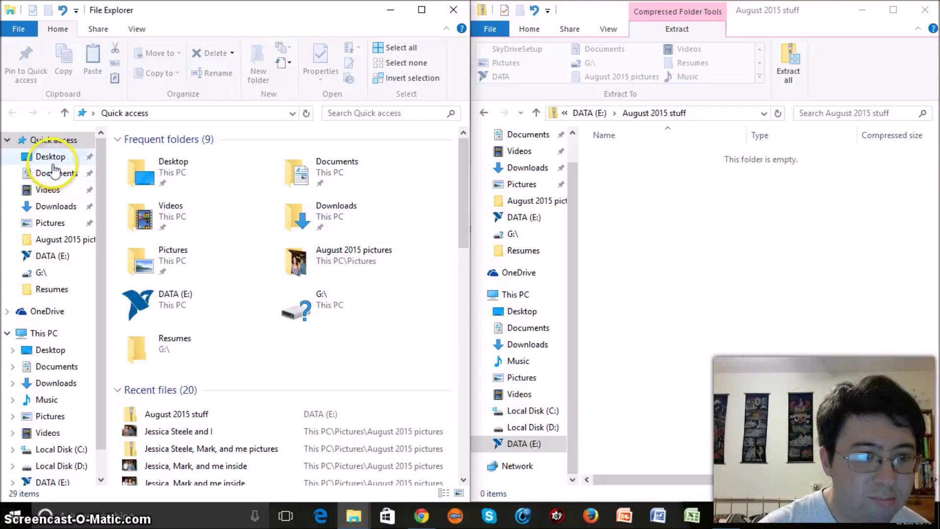
left_click(46, 399)
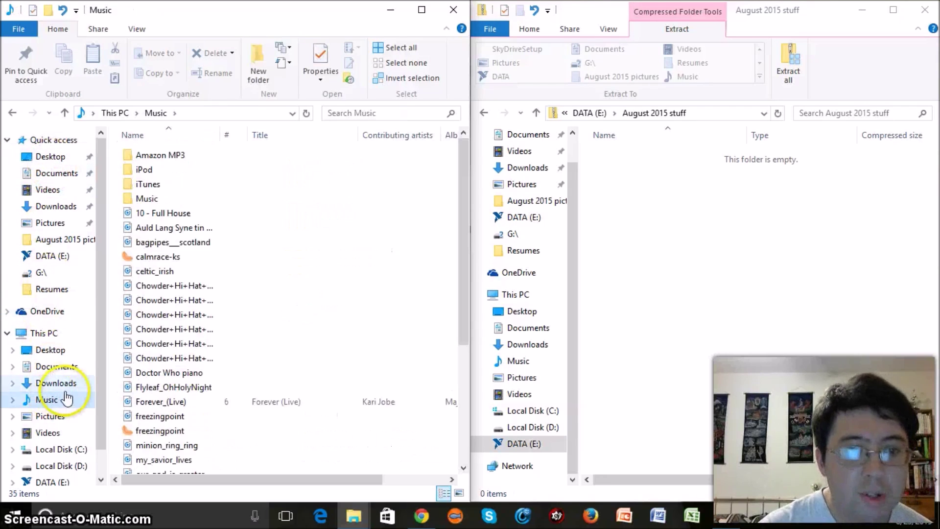
scroll(202, 273, "down", 1)
scroll(191, 284, "down", 1)
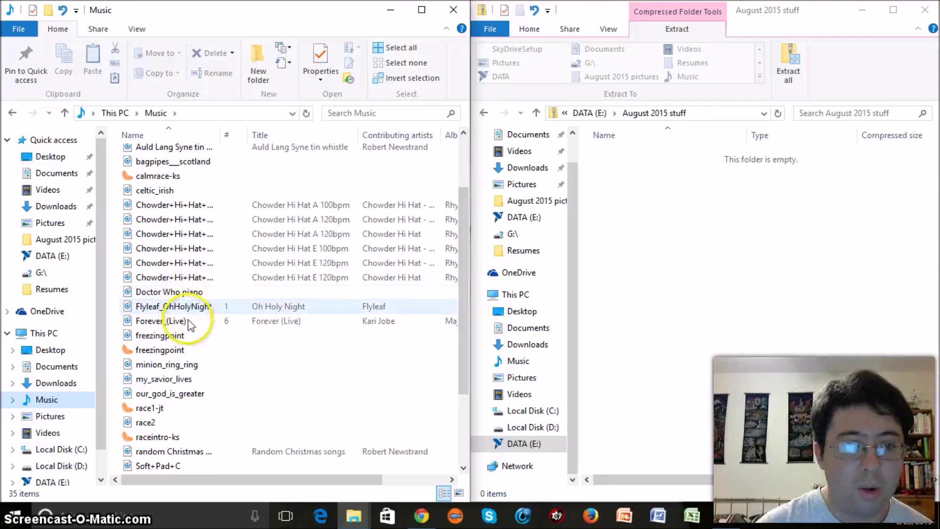
scroll(187, 329, "down", 2)
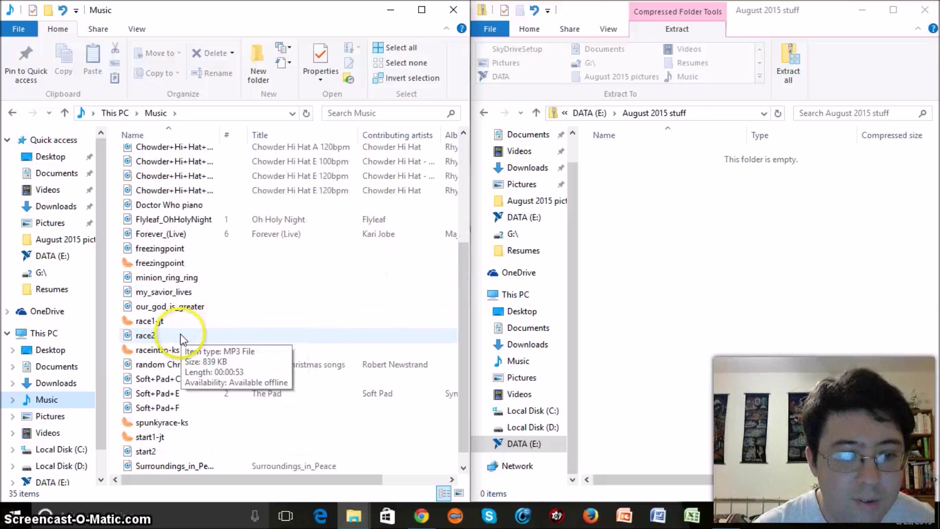
scroll(180, 334, "down", 1)
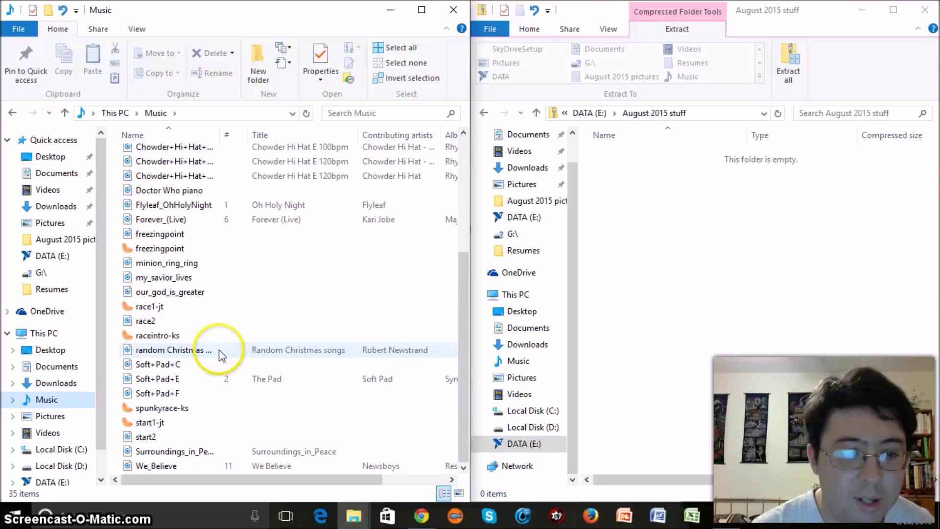
scroll(219, 349, "up", 1)
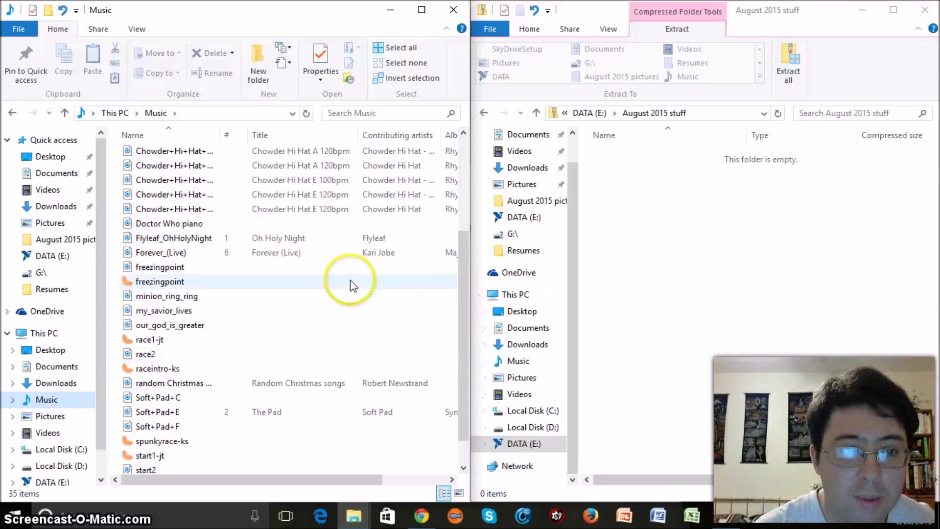
scroll(343, 284, "up", 2)
scroll(355, 286, "up", 2)
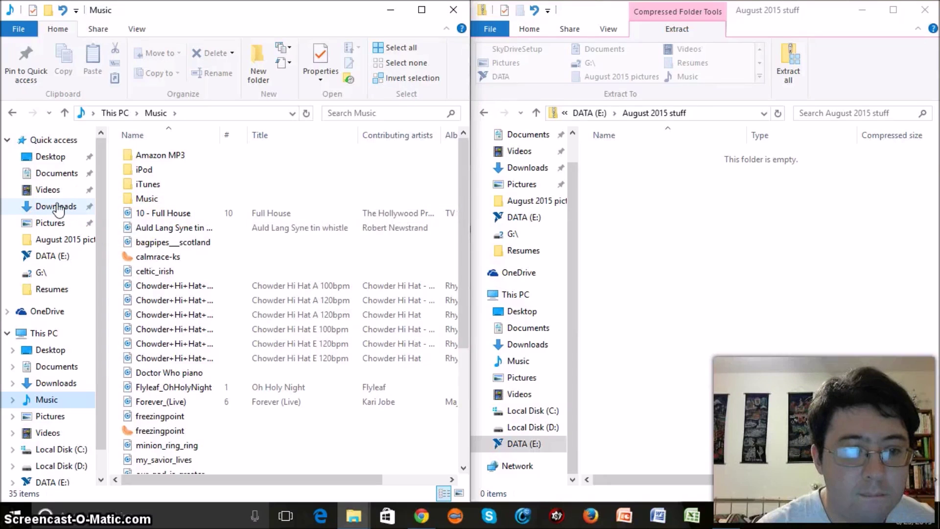
- Find '2 Chronicles 7' in Downloads and drag it into the 'August 2015 stuff' zip
left_click(56, 206)
scroll(294, 255, "down", 5)
scroll(318, 255, "down", 5)
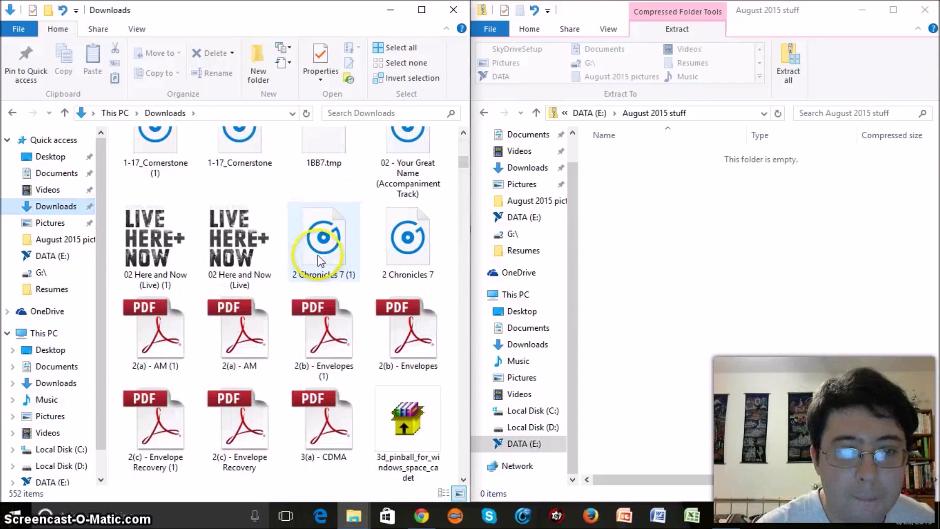
scroll(318, 258, "down", 3)
scroll(321, 262, "up", 6)
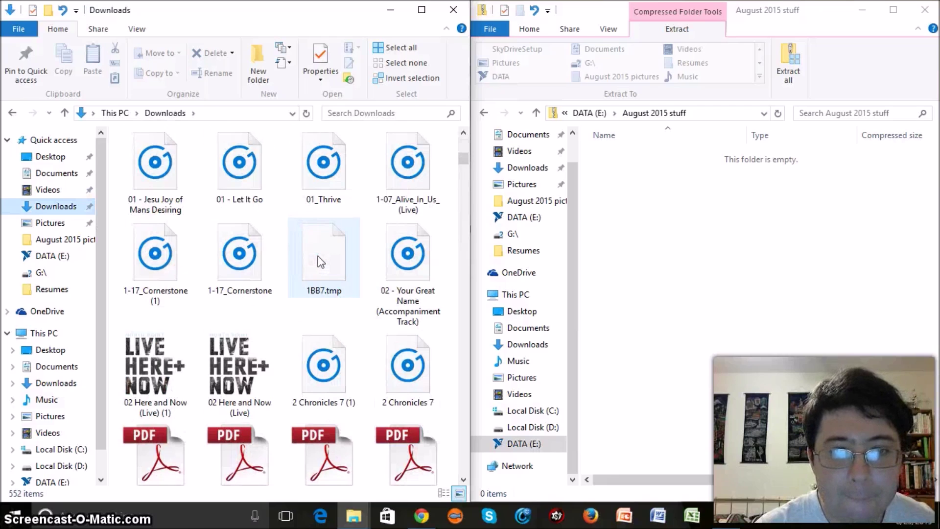
left_click(278, 215)
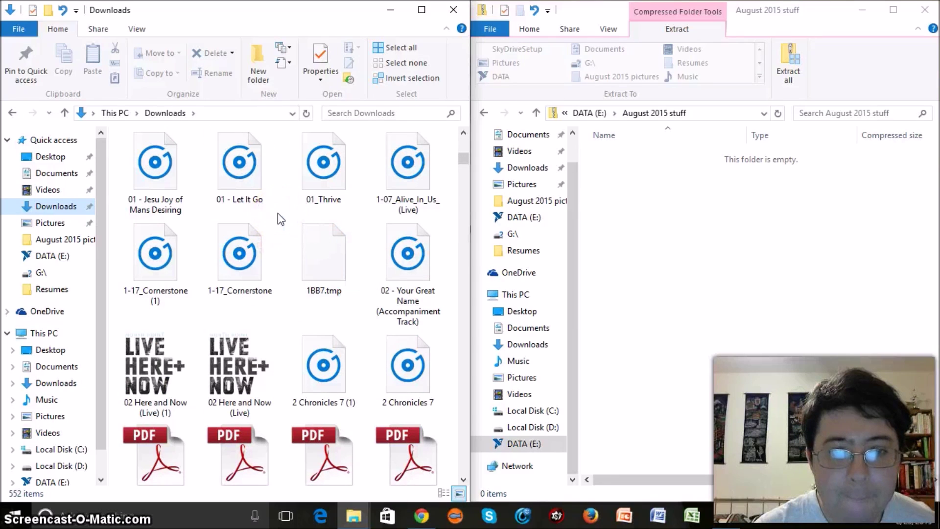
scroll(279, 223, "down", 3)
scroll(282, 228, "down", 4)
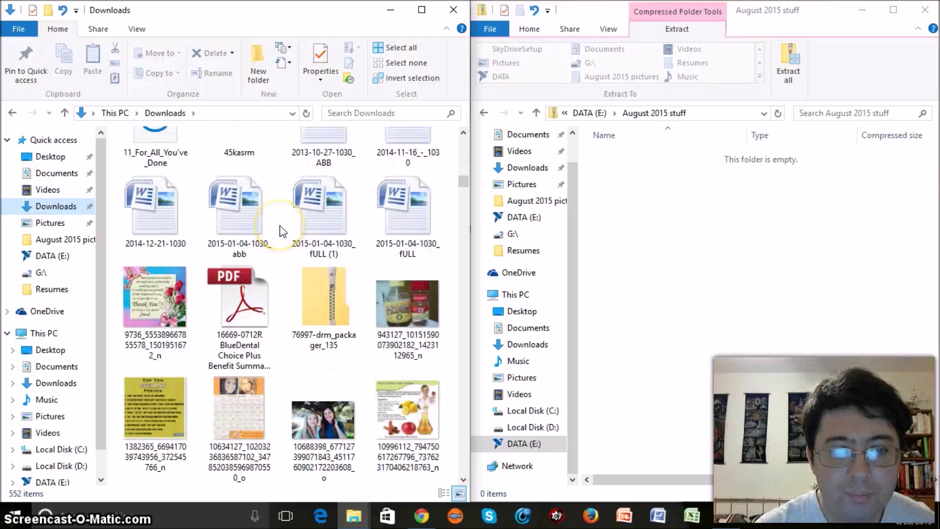
scroll(282, 230, "up", 1)
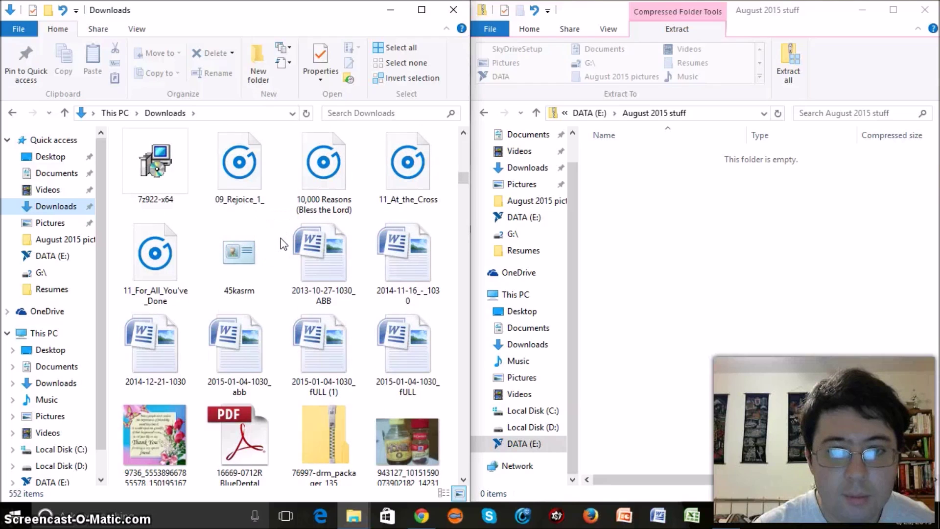
scroll(283, 244, "up", 5)
scroll(289, 249, "down", 2)
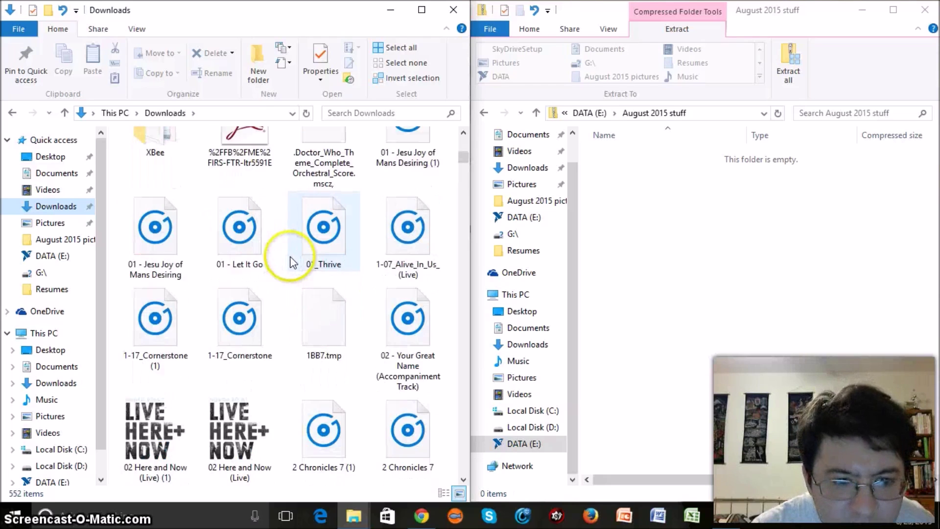
scroll(284, 301, "down", 3)
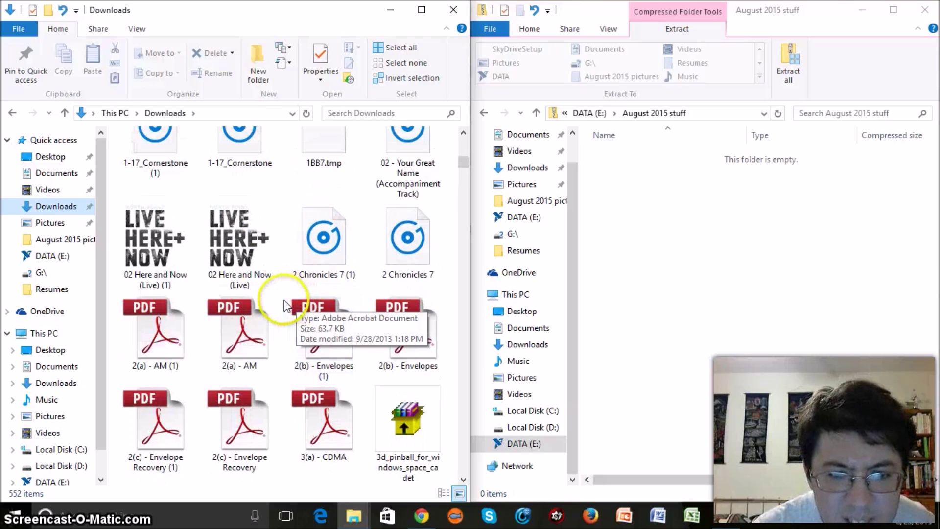
scroll(286, 303, "down", 1)
scroll(286, 306, "up", 1)
left_click(401, 177)
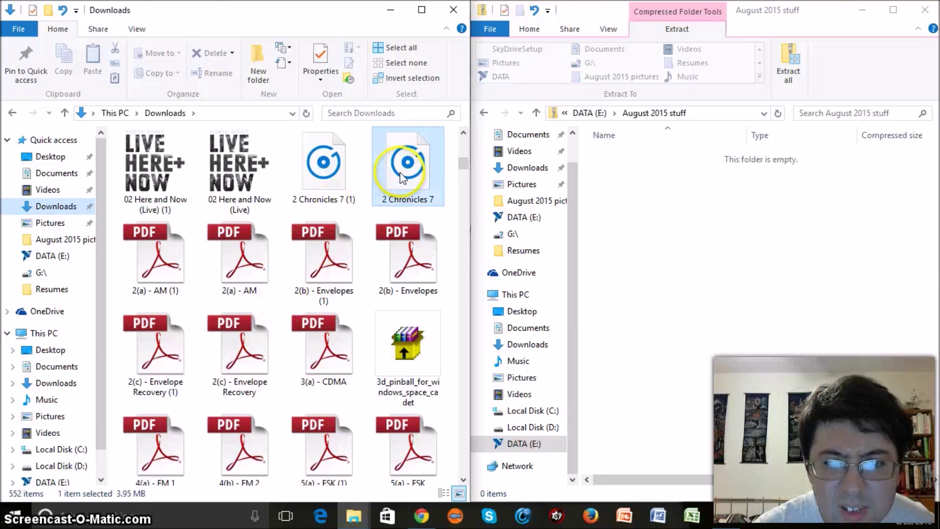
left_click_drag(401, 177, 655, 258)
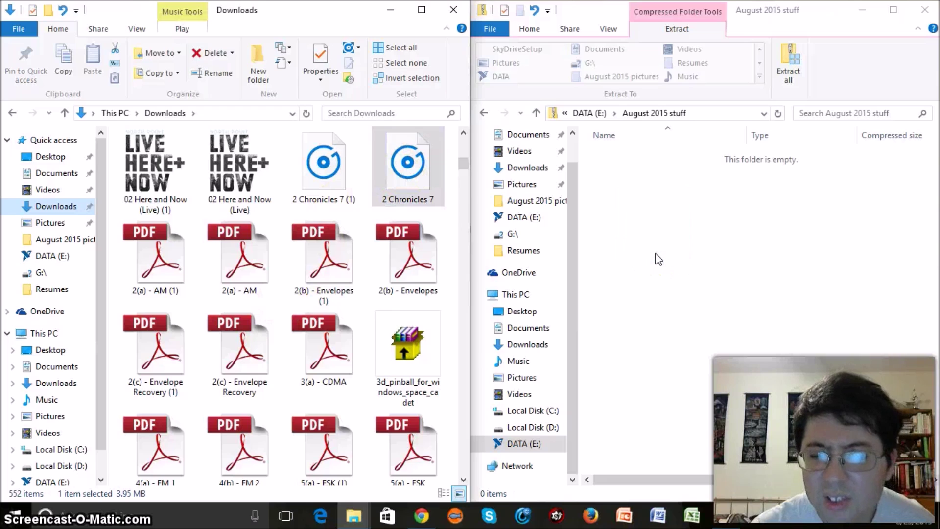
left_click(669, 239)
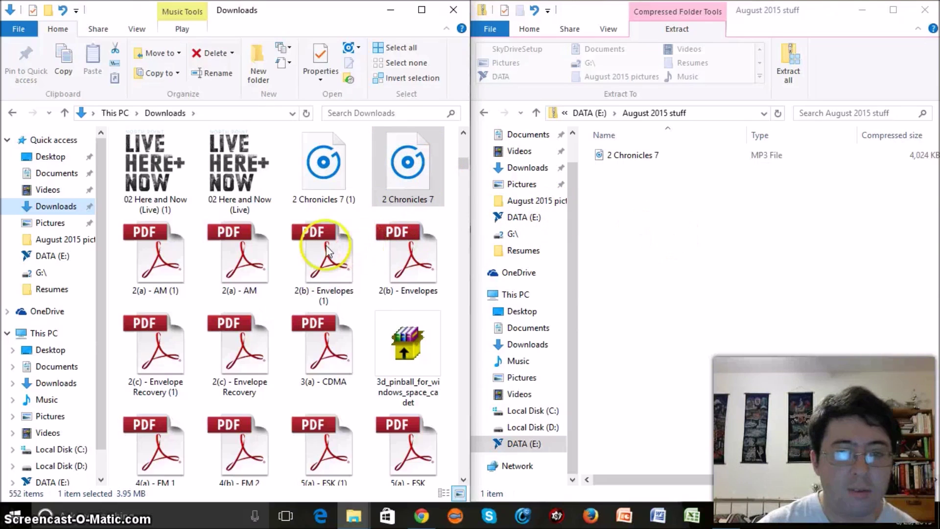
scroll(211, 257, "down", 5)
scroll(204, 259, "down", 5)
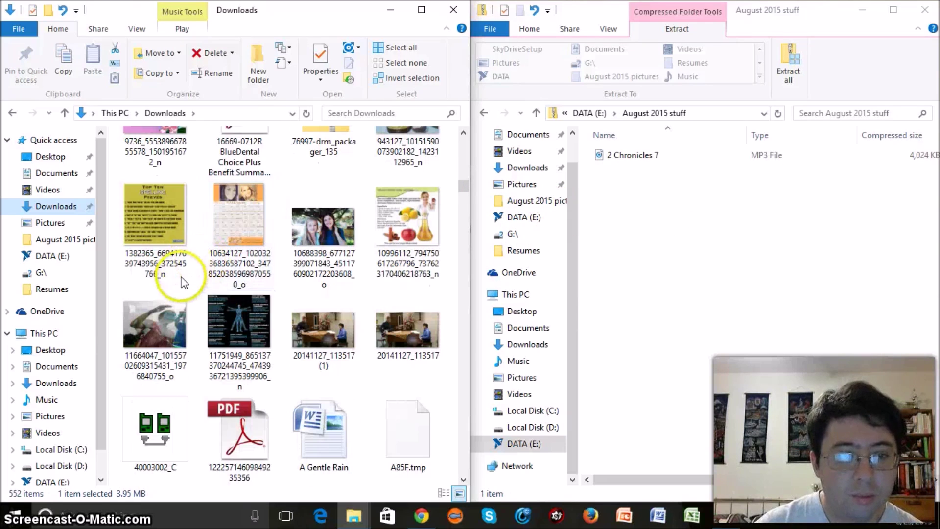
scroll(182, 278, "down", 3)
scroll(183, 277, "up", 5)
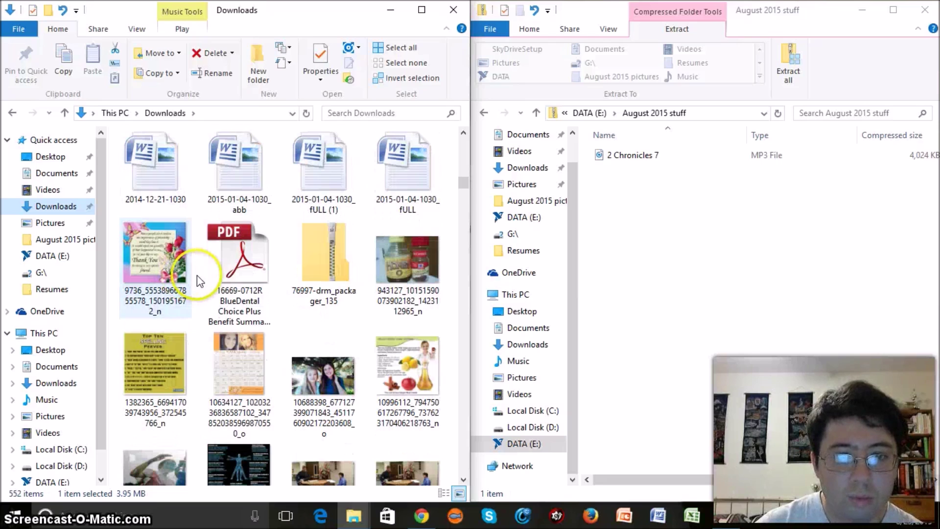
scroll(424, 283, "up", 3)
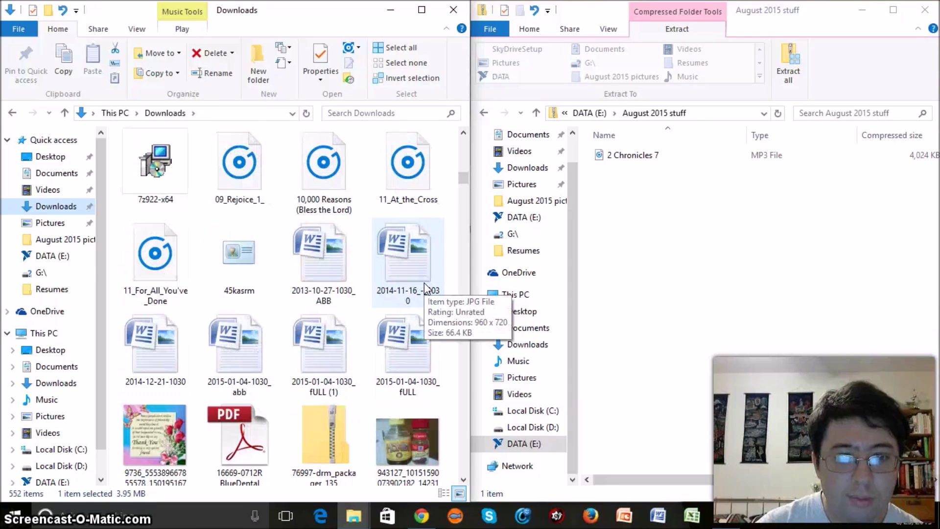
scroll(424, 283, "down", 4)
scroll(424, 293, "down", 4)
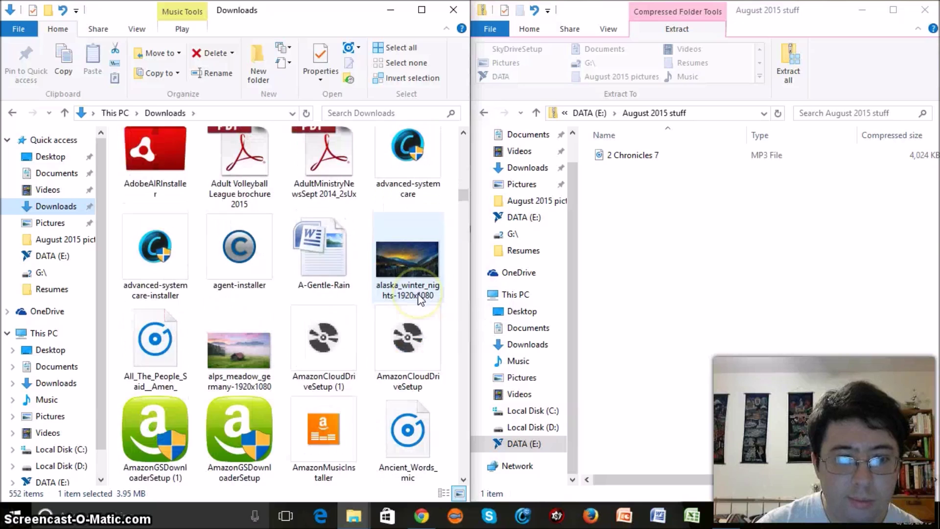
scroll(420, 299, "up", 1)
scroll(419, 299, "up", 2)
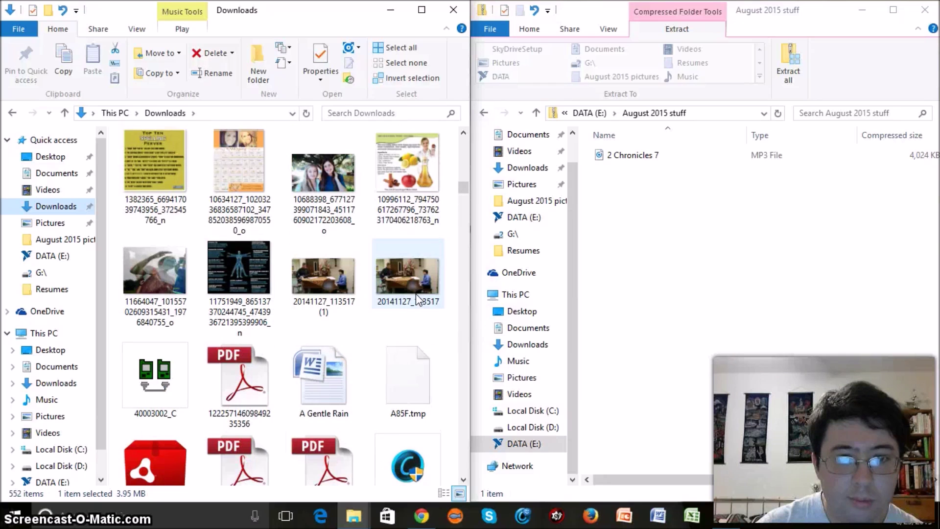
scroll(416, 295, "down", 2)
scroll(414, 294, "down", 4)
scroll(414, 297, "down", 5)
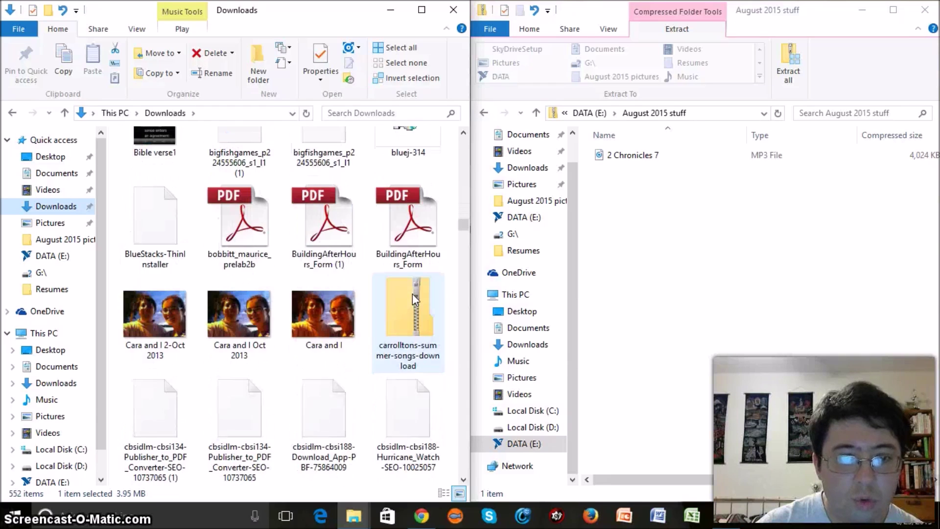
scroll(413, 297, "down", 5)
scroll(412, 298, "down", 5)
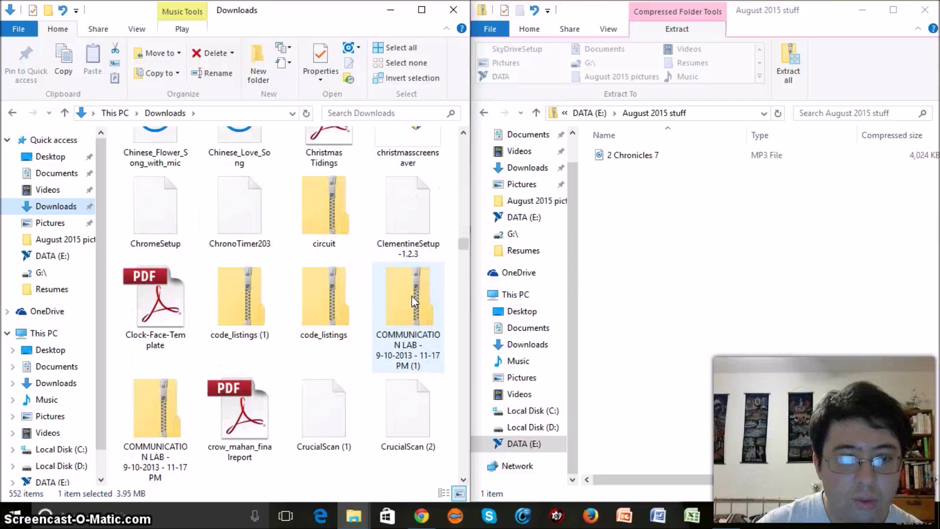
scroll(412, 298, "down", 5)
scroll(413, 299, "down", 3)
scroll(413, 301, "down", 4)
scroll(412, 301, "down", 3)
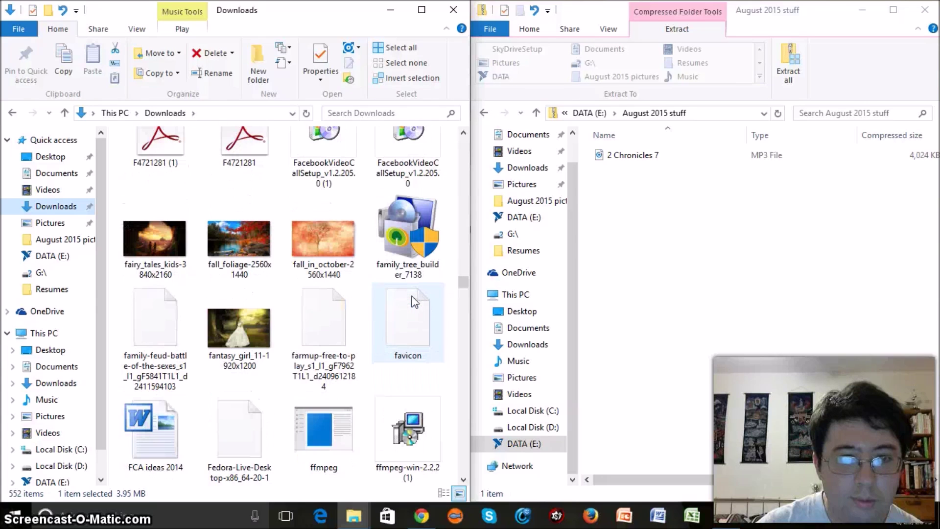
scroll(410, 296, "down", 5)
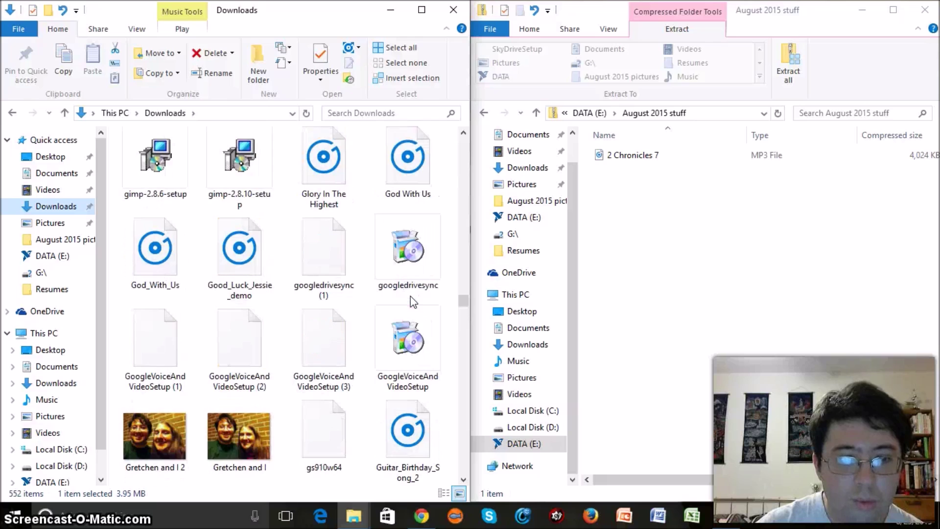
scroll(409, 295, "down", 10)
scroll(409, 296, "down", 5)
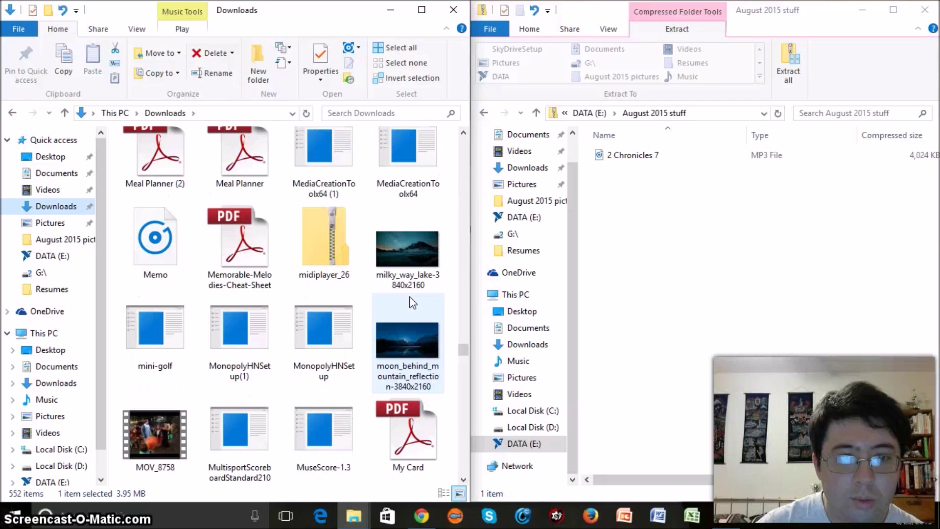
scroll(410, 296, "down", 3)
scroll(409, 296, "down", 5)
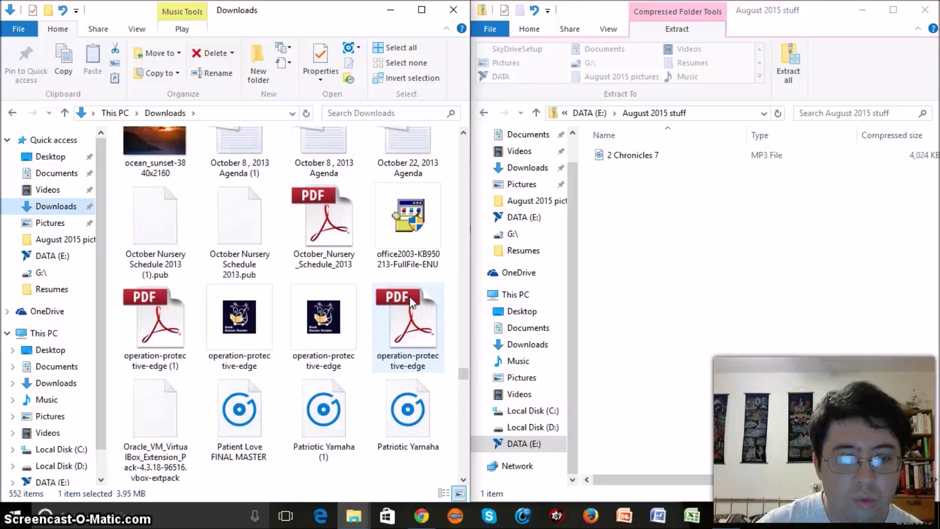
scroll(410, 297, "down", 5)
scroll(409, 296, "down", 5)
scroll(410, 300, "up", 5)
scroll(410, 300, "down", 10)
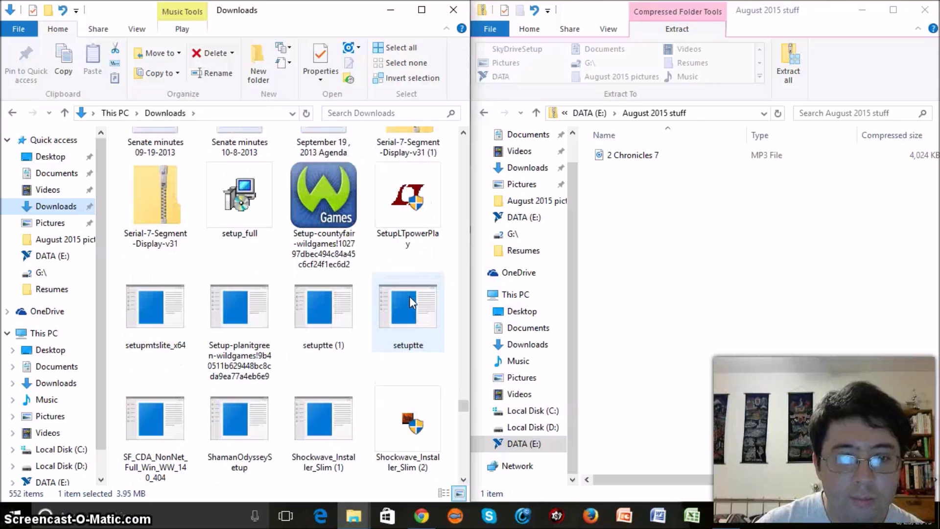
scroll(411, 300, "up", 5)
scroll(410, 301, "up", 5)
scroll(411, 302, "up", 3)
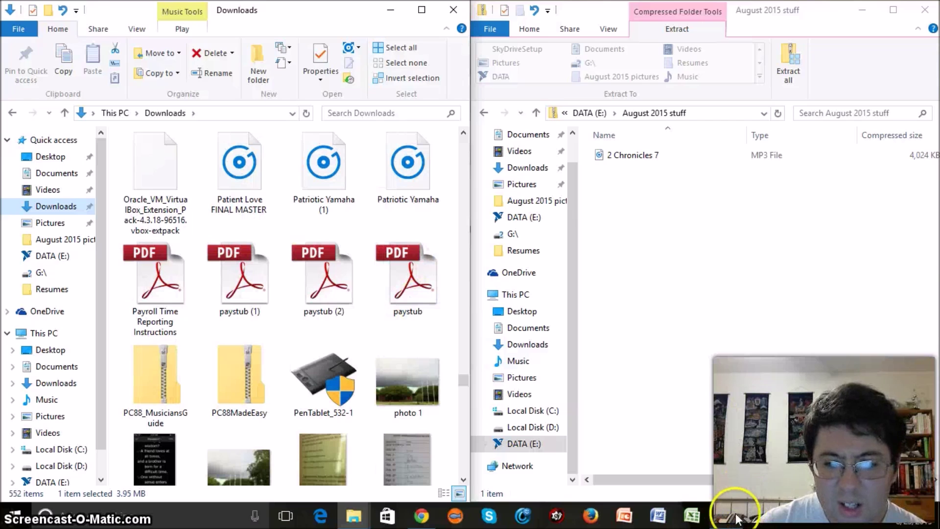
scroll(263, 329, "down", 3)
scroll(398, 325, "down", 3)
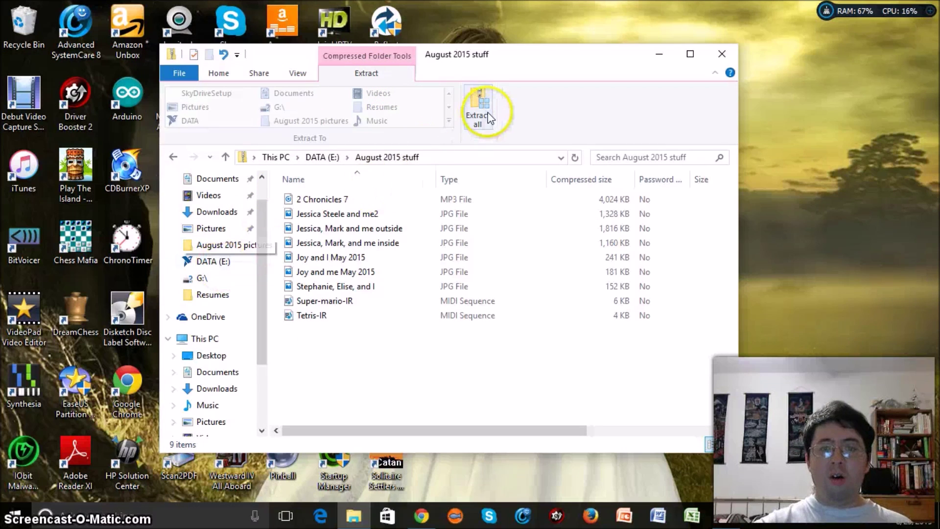
- Return to the DATA (E:) listing and scroll to the filled 8.7 MB zip
left_click(317, 157)
scroll(371, 409, "down", 1)
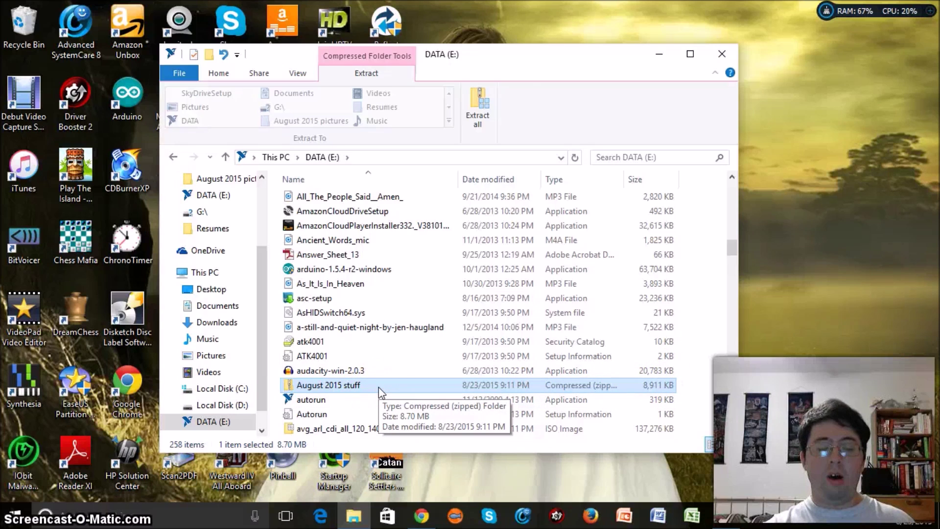
mouse_move(328, 385)
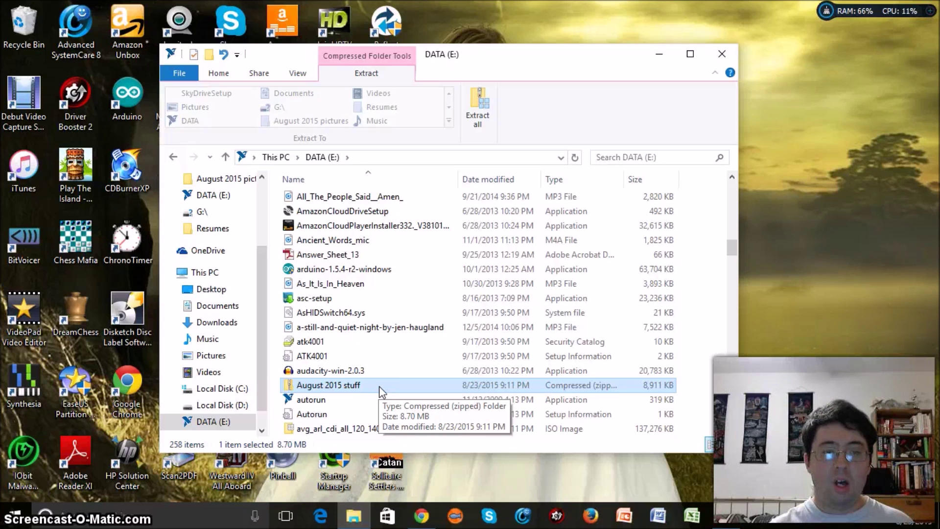
double_click(379, 386)
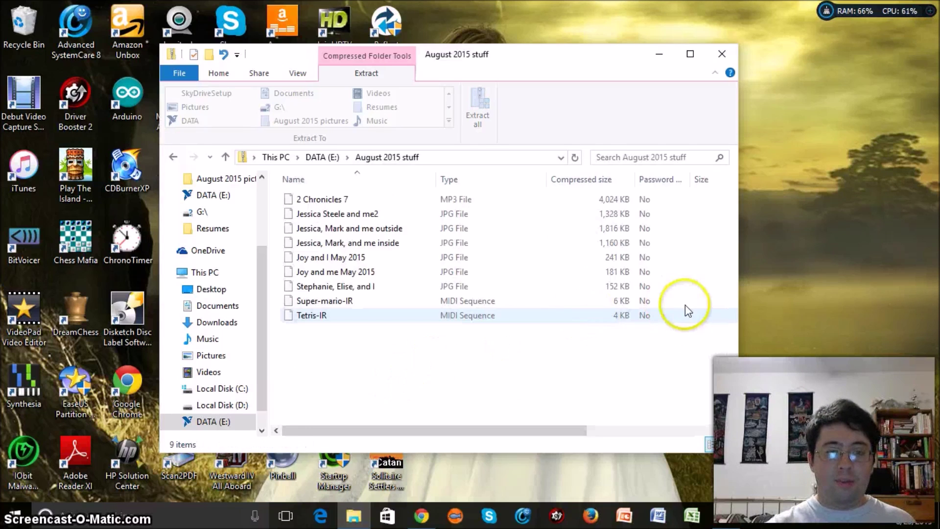
left_click(325, 160)
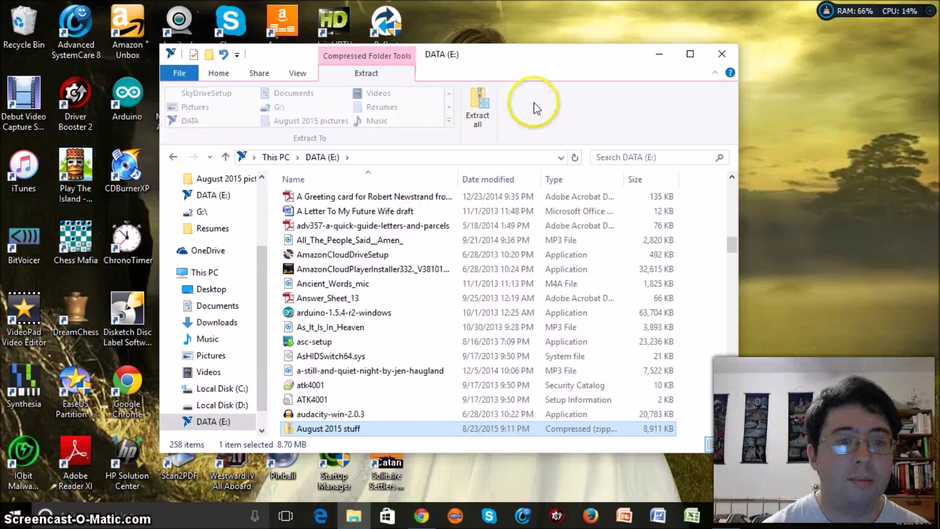
left_click(472, 100)
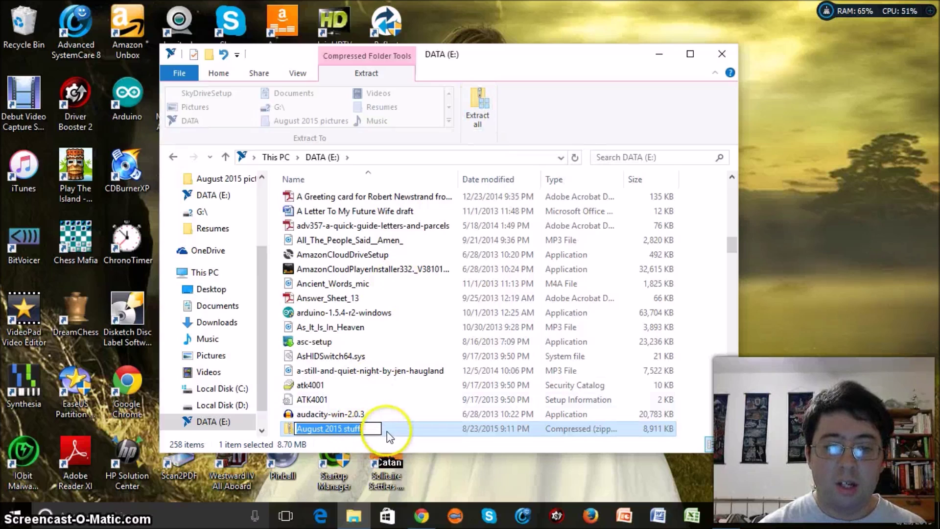
left_click(387, 431)
left_click(481, 96)
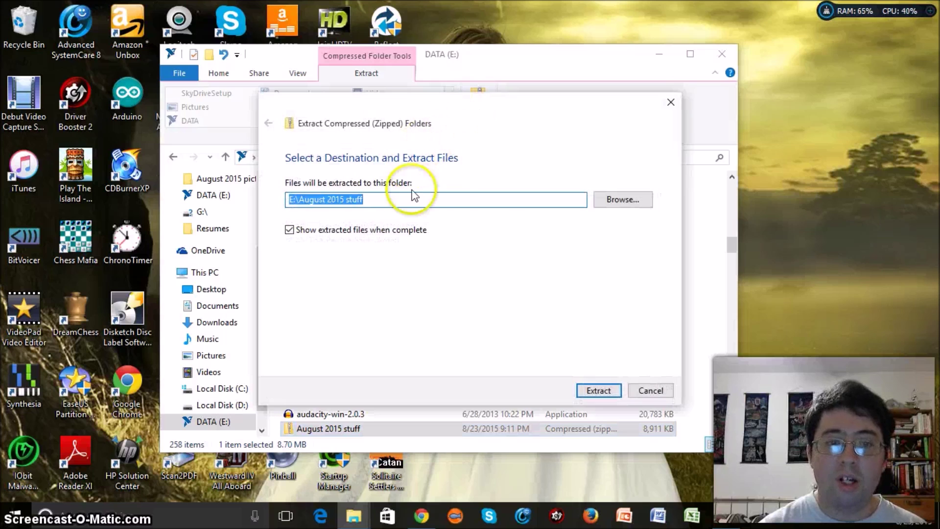
left_click(651, 391)
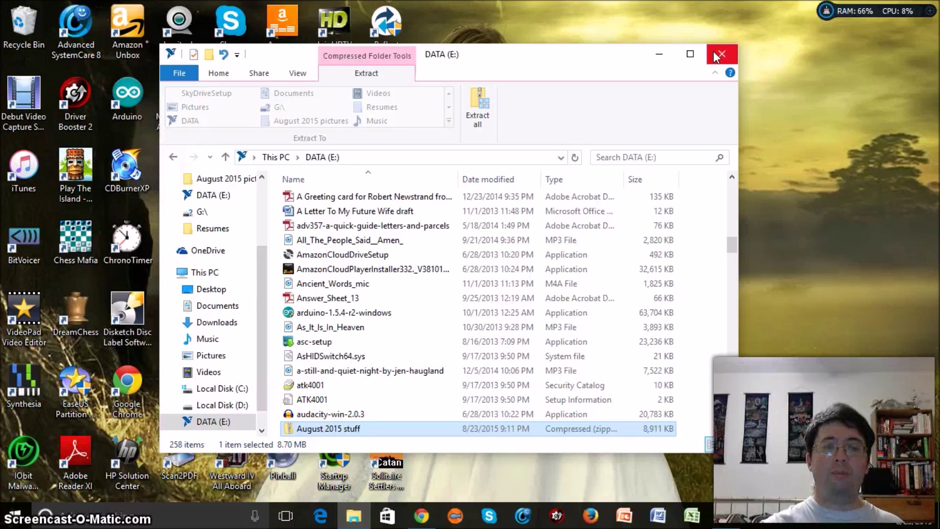
left_click(714, 55)
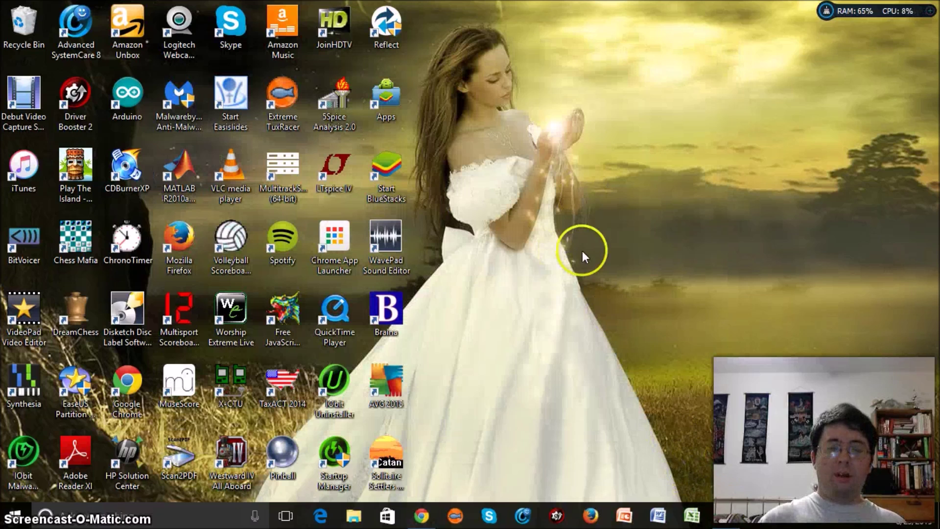